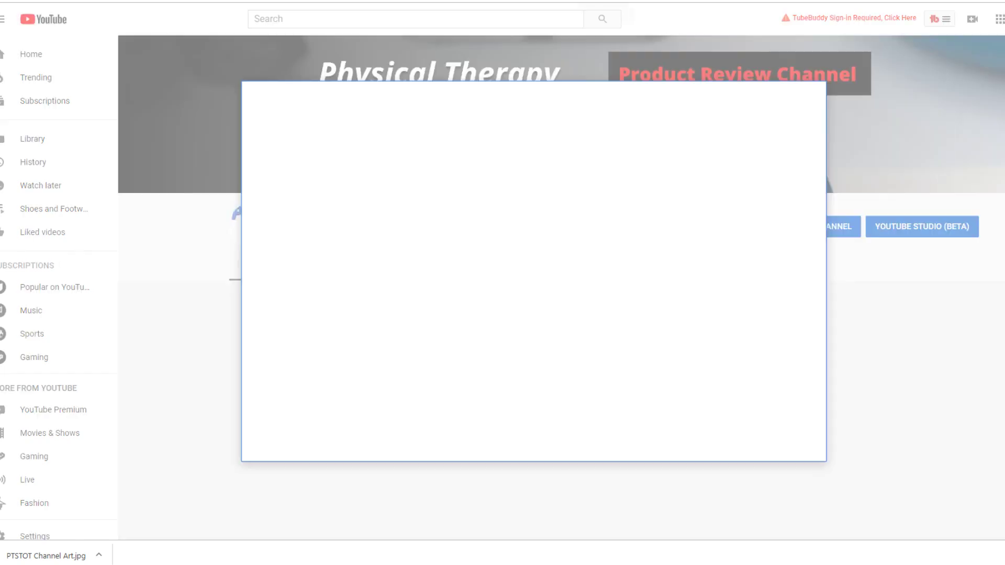
# - Upload PTSTOT Channel Art.jpg from the Downloads folder and apply it as the channel art
pyautogui.click(988, 49)
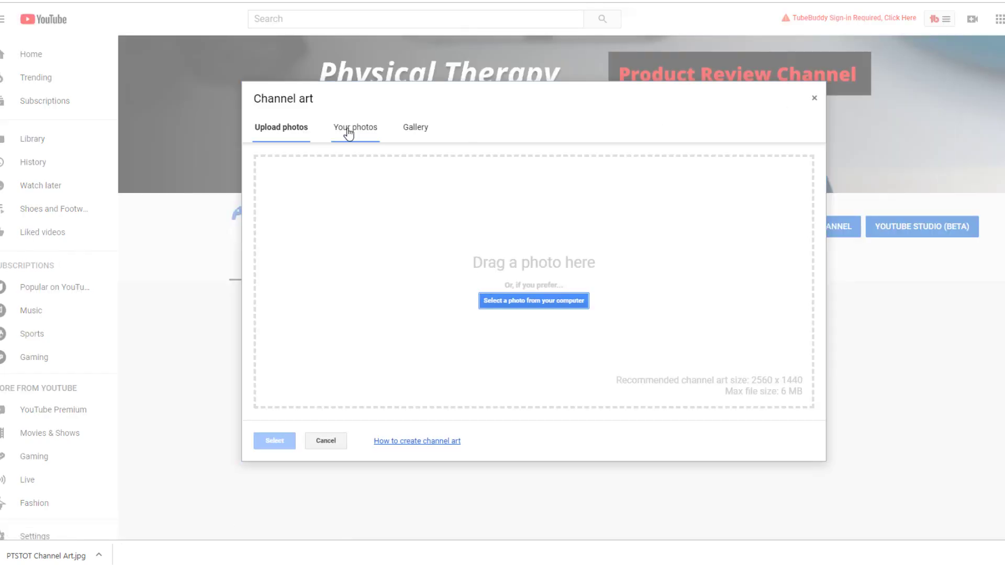
pyautogui.click(523, 301)
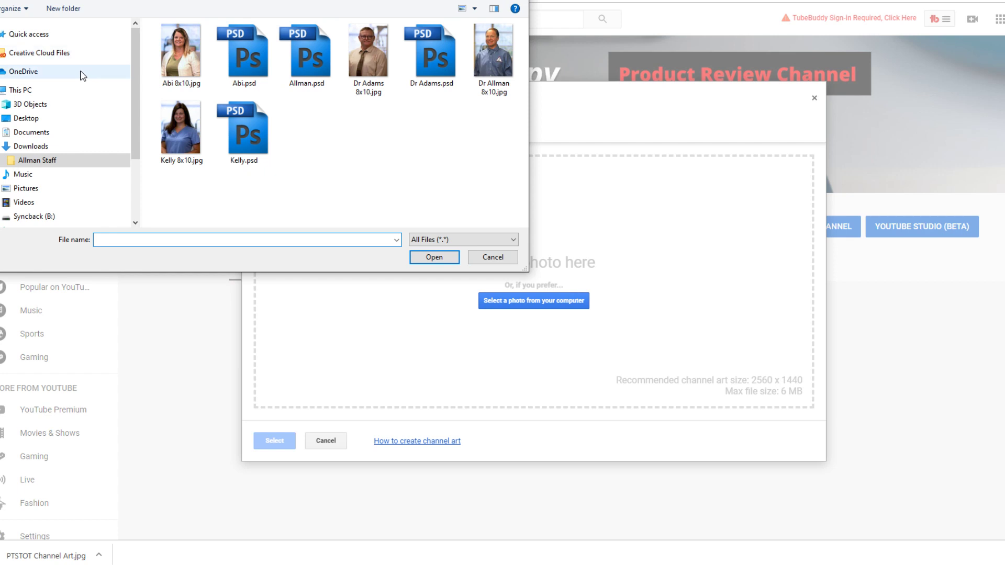
pyautogui.click(27, 151)
pyautogui.click(199, 61)
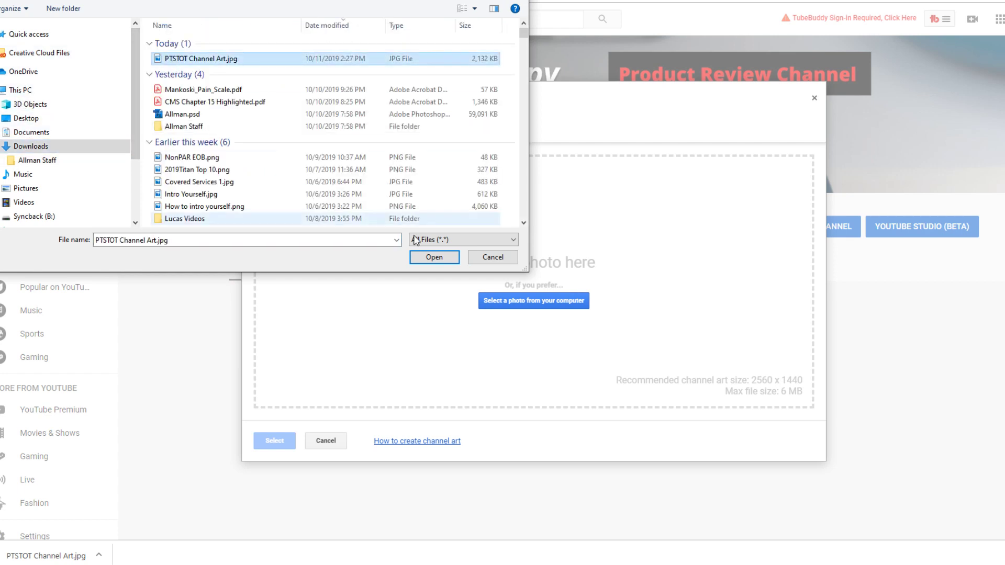
pyautogui.click(445, 256)
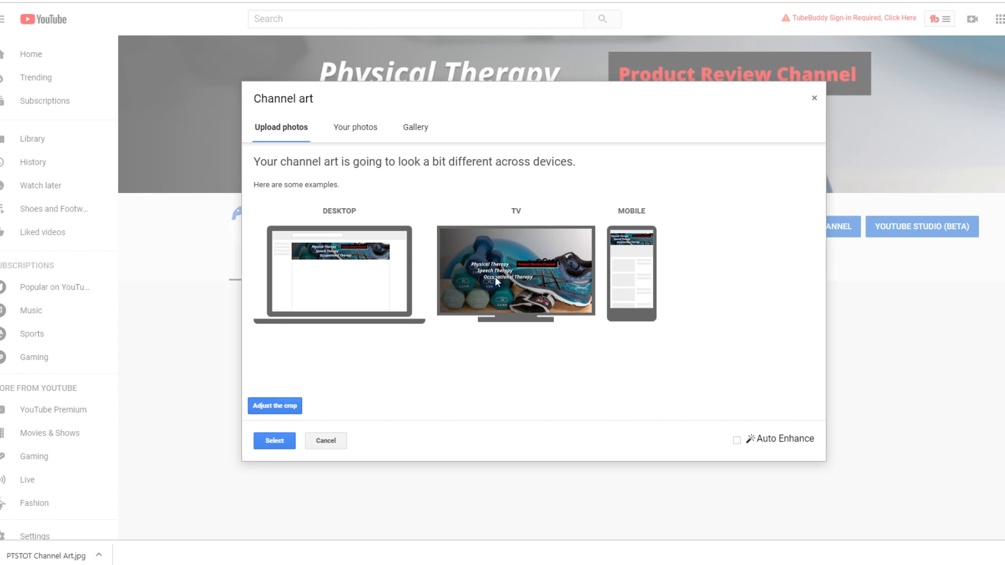
pyautogui.click(272, 442)
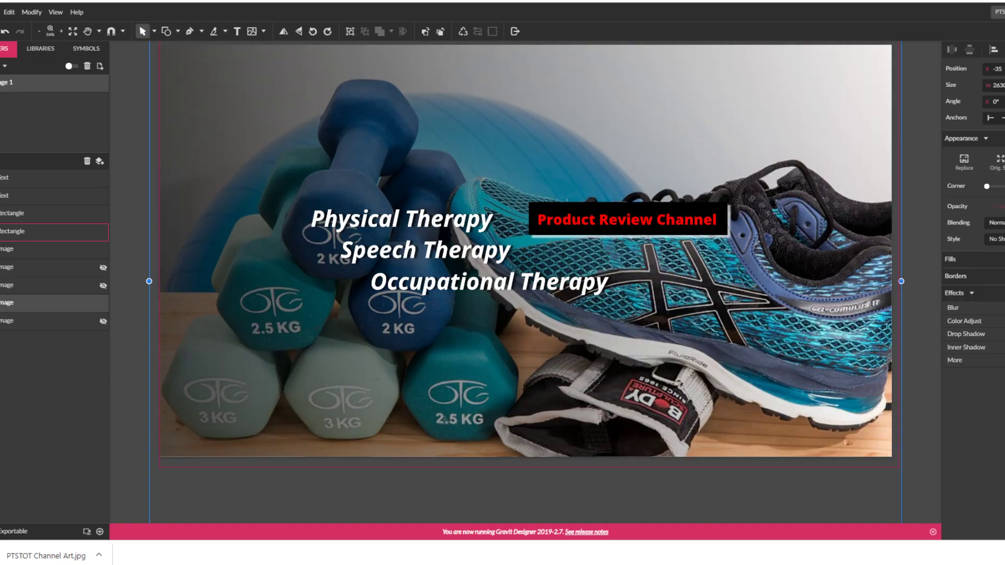
# - Switch to Gravit Designer and export the whole canvas as a PNG at 1x size with the page color background
pyautogui.click(515, 31)
pyautogui.click(340, 116)
pyautogui.click(338, 127)
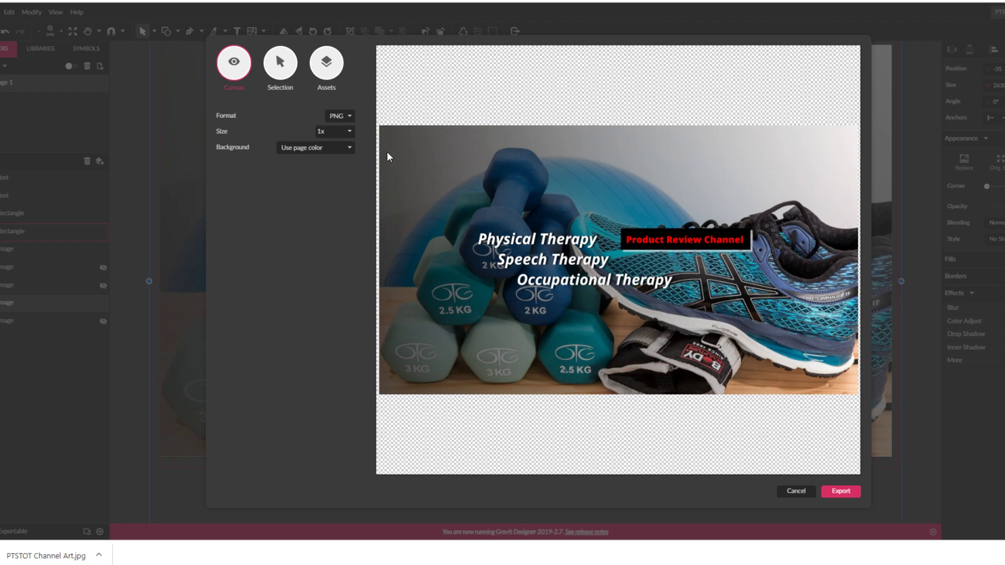
pyautogui.click(836, 488)
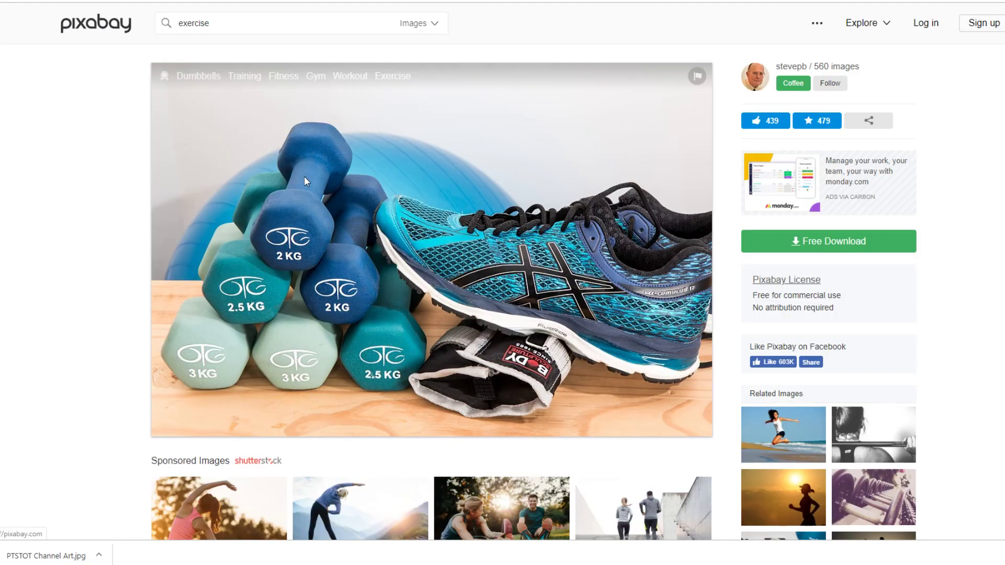
# - Switch to Pixabay, search for "grandparents" and look through the free image results
pyautogui.scroll(-5, 188, 236)
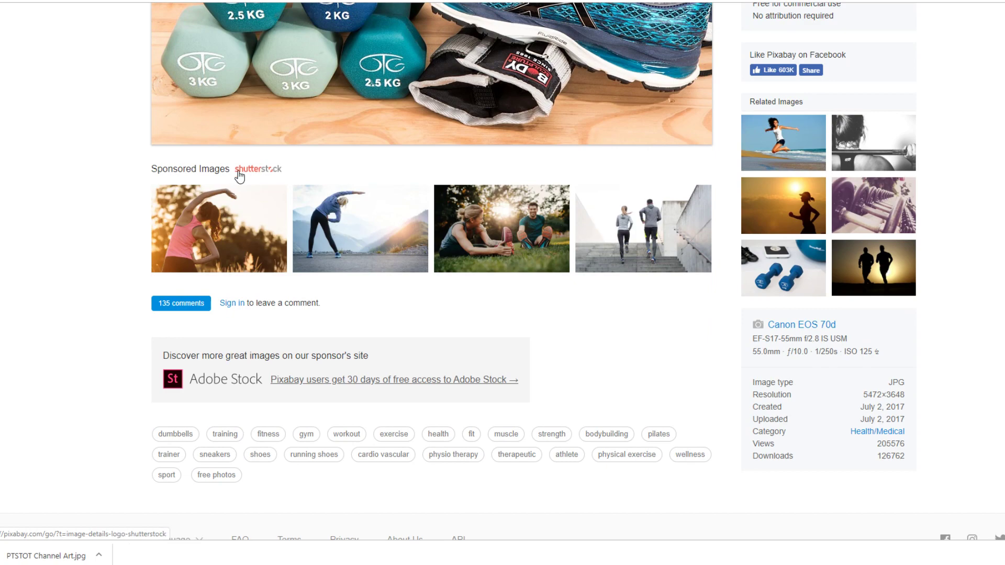
pyautogui.scroll(5, 390, 234)
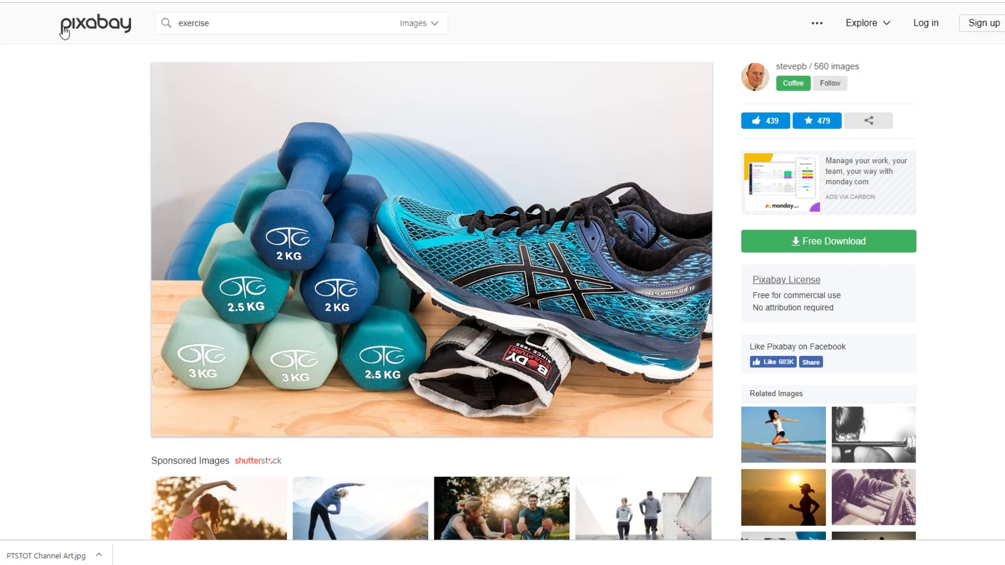
pyautogui.hotkey('ctrl', 'a')
pyautogui.write('grandparents')
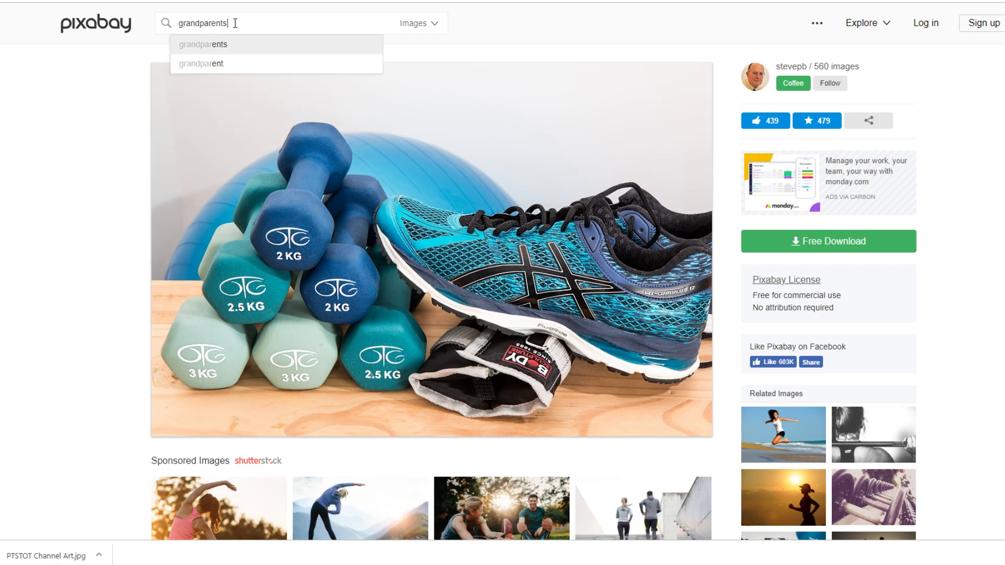
pyautogui.press('Return')
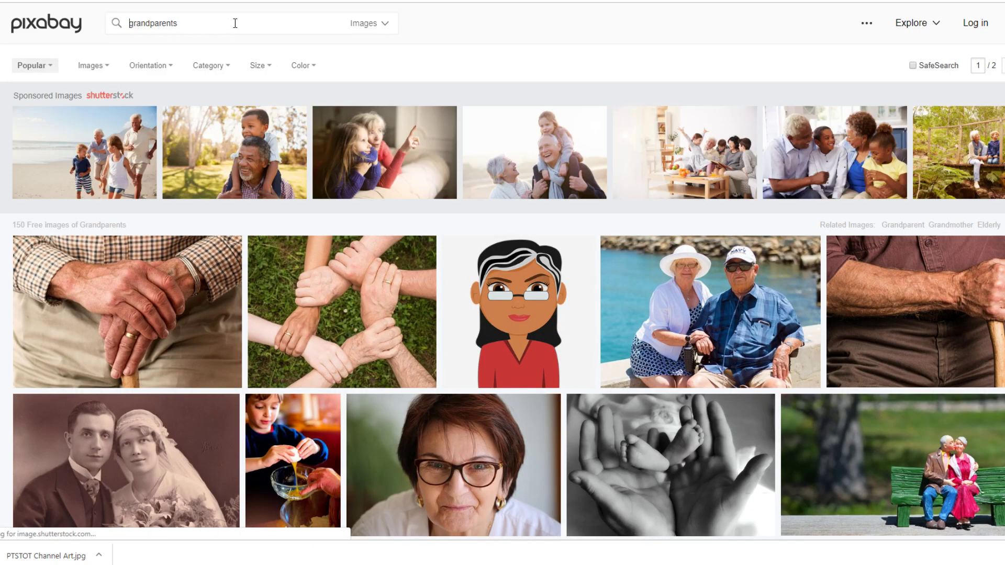
pyautogui.scroll(-5, 544, 351)
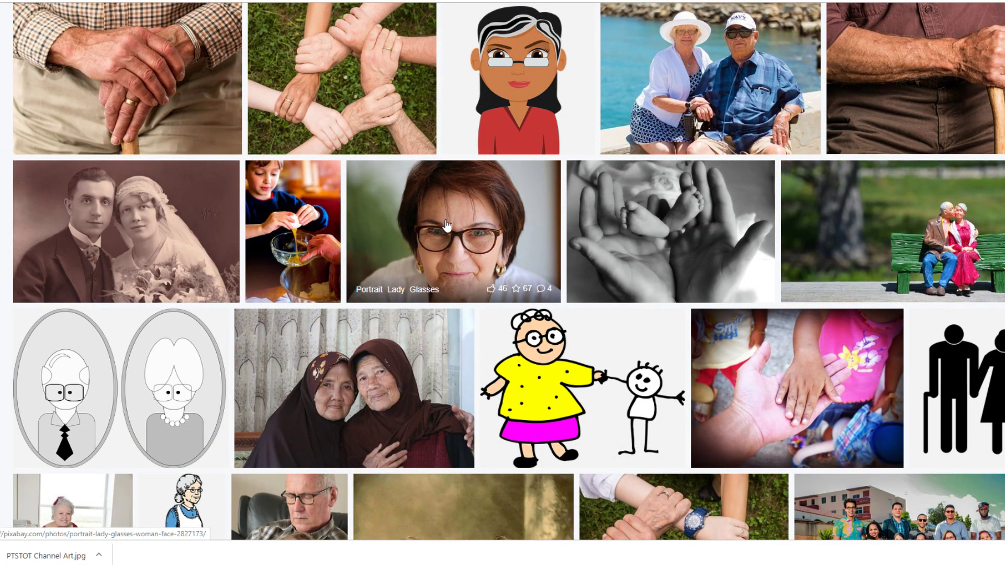
pyautogui.scroll(-6, 471, 225)
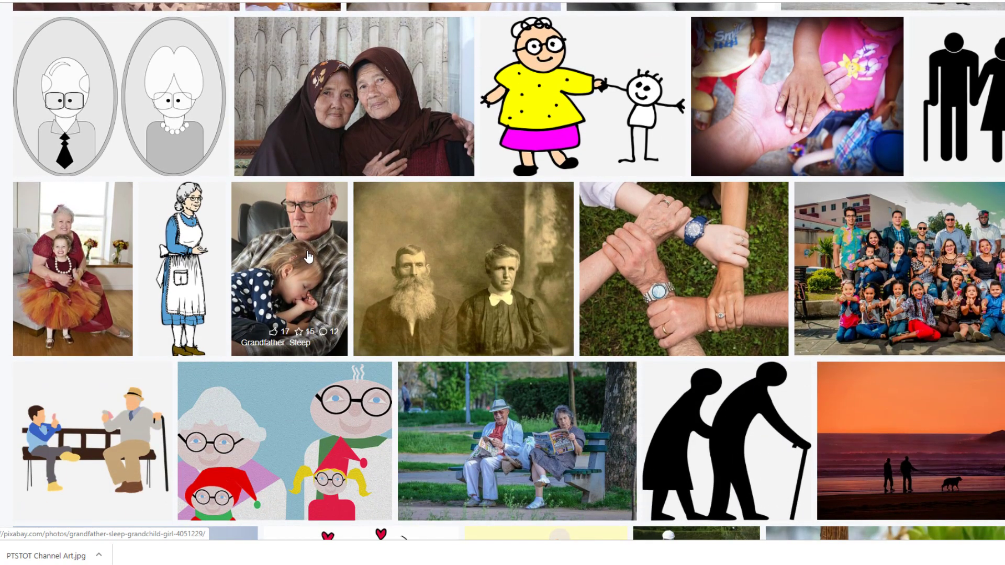
pyautogui.scroll(-3, 308, 256)
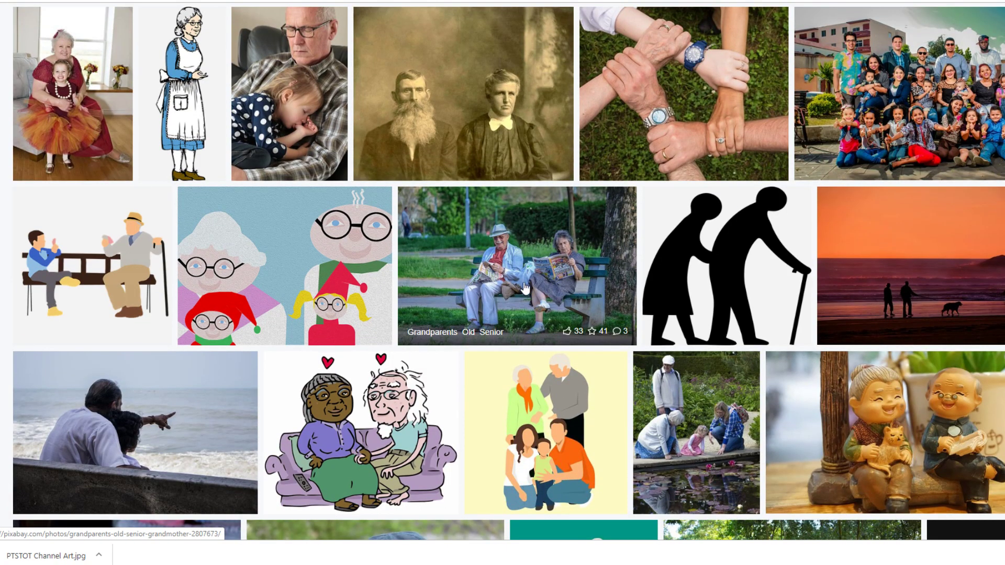
pyautogui.scroll(-1, 525, 288)
pyautogui.scroll(-3, 525, 289)
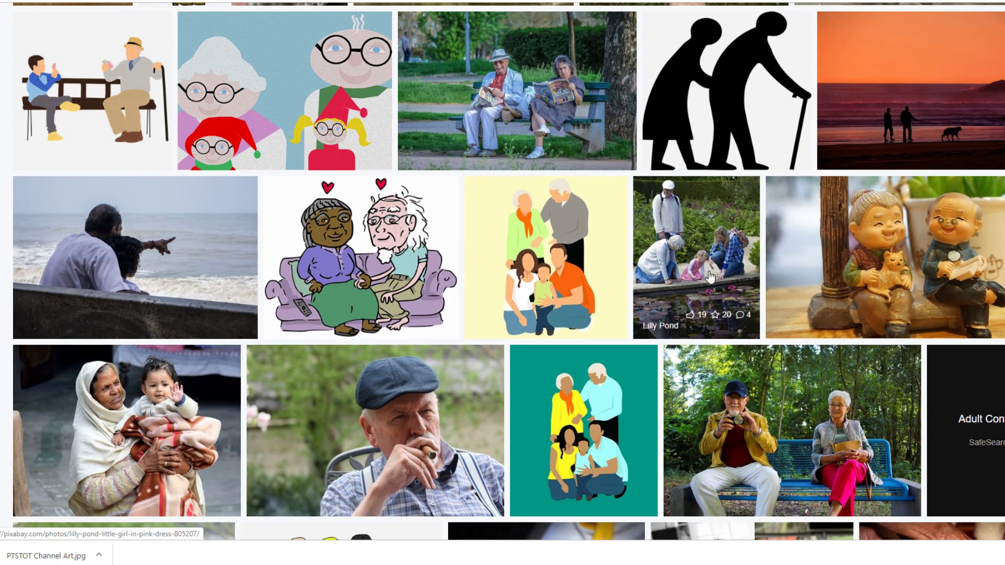
pyautogui.scroll(-4, 711, 277)
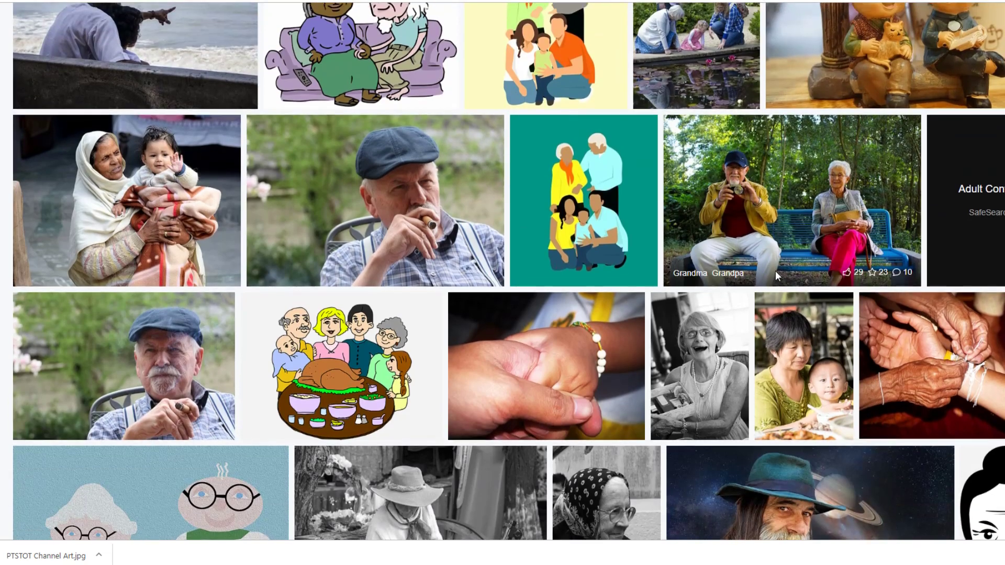
# - Search for "crossfit" images, view the black-and-white barbell photo's page and return to the results
pyautogui.scroll(10, 775, 271)
pyautogui.scroll(10, 775, 271)
pyautogui.doubleClick(191, 23)
pyautogui.write('crossfit')
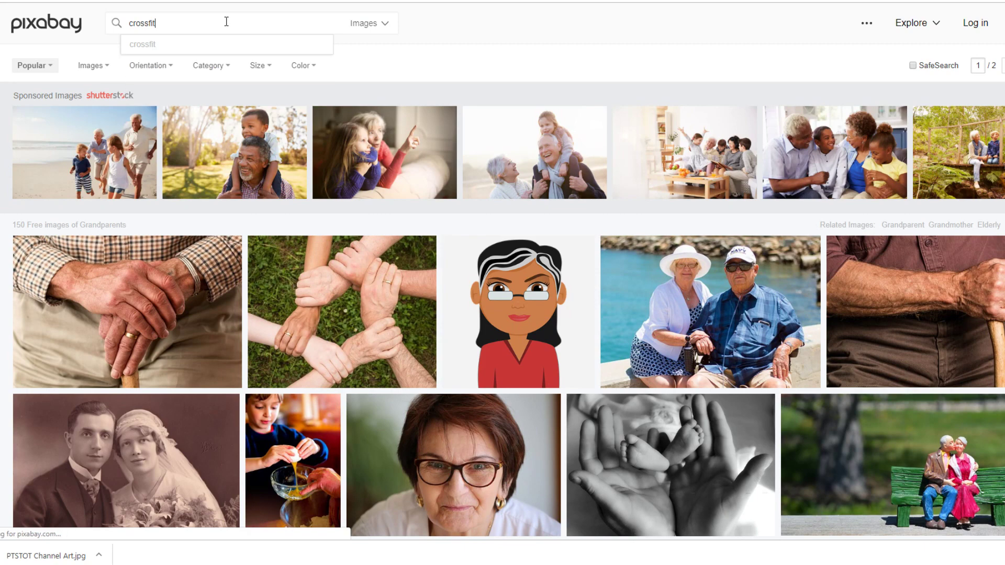
pyautogui.press('Return')
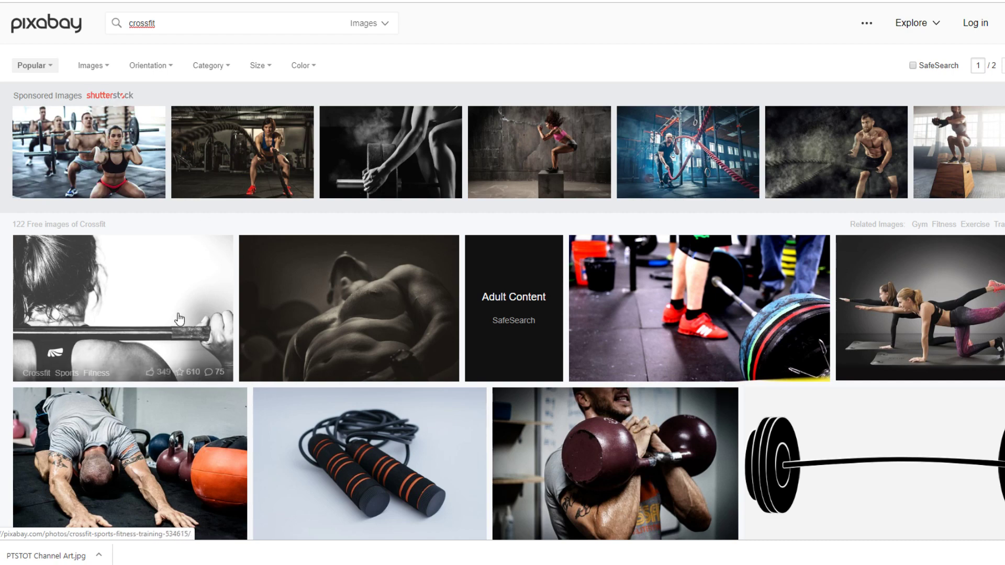
pyautogui.click(108, 316)
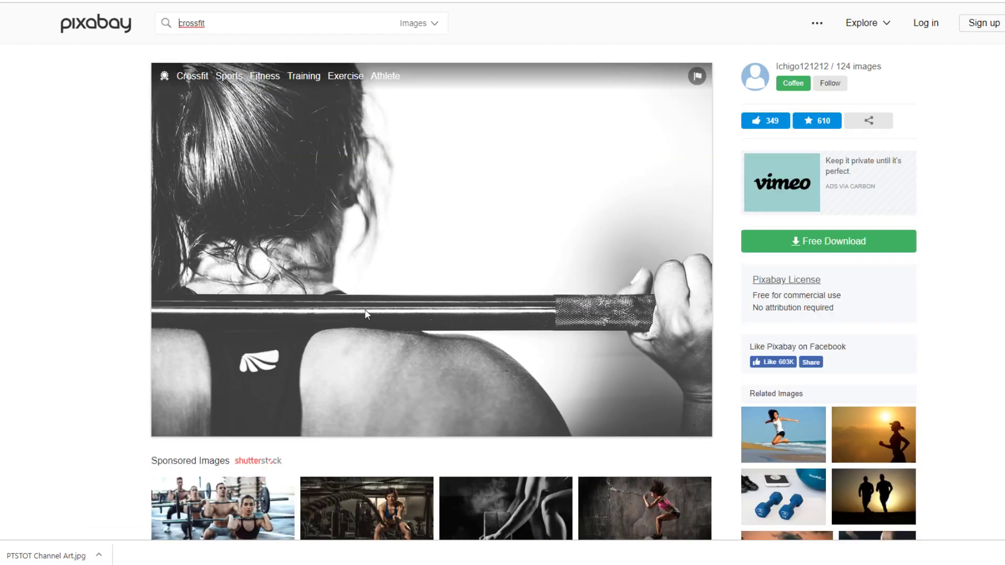
pyautogui.scroll(-2, 369, 308)
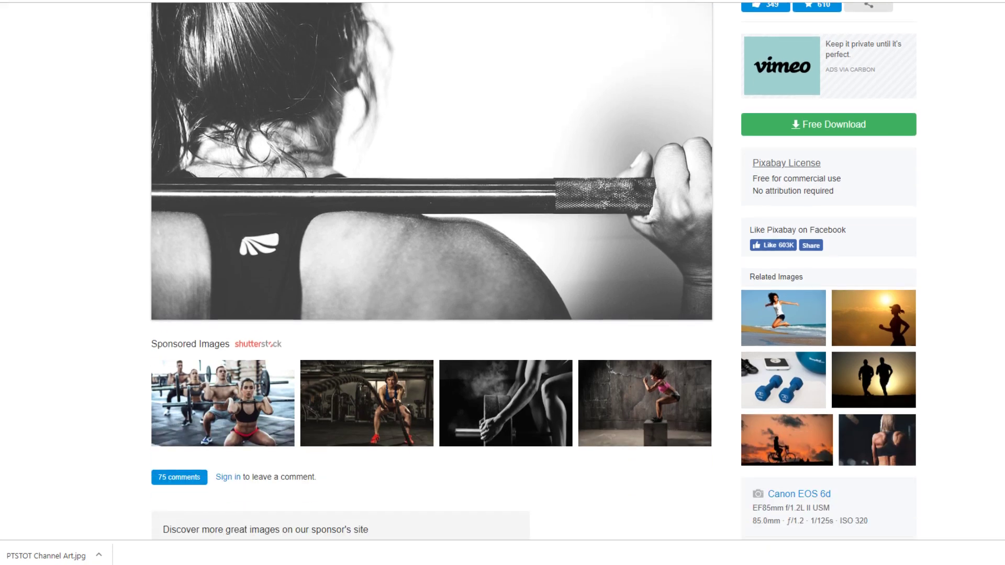
pyautogui.hotkey('alt', 'Left')
# - Look through the free crossfit images for photos suitable as channel art
pyautogui.scroll(-3, 444, 440)
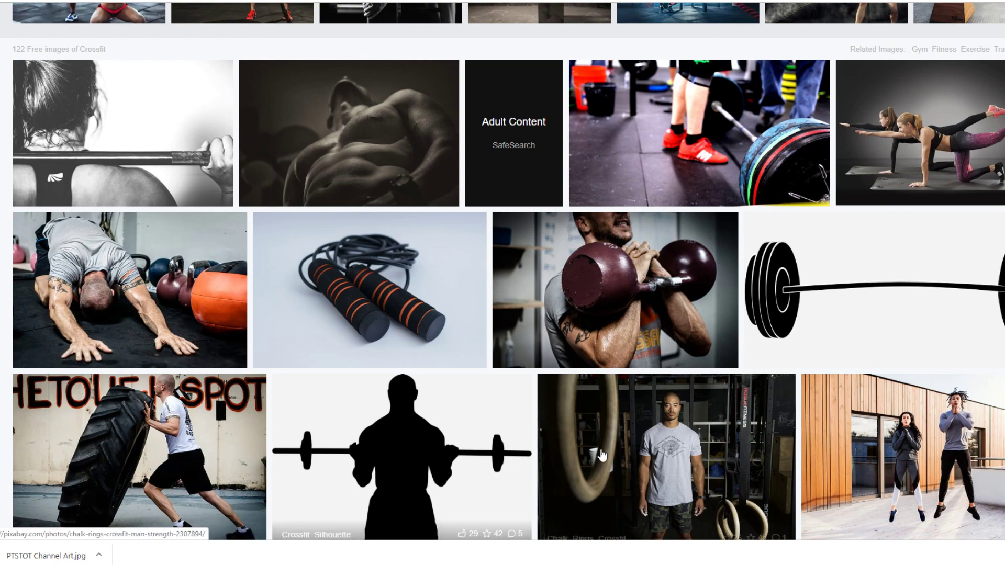
pyautogui.scroll(-3, 643, 454)
pyautogui.scroll(-3, 642, 455)
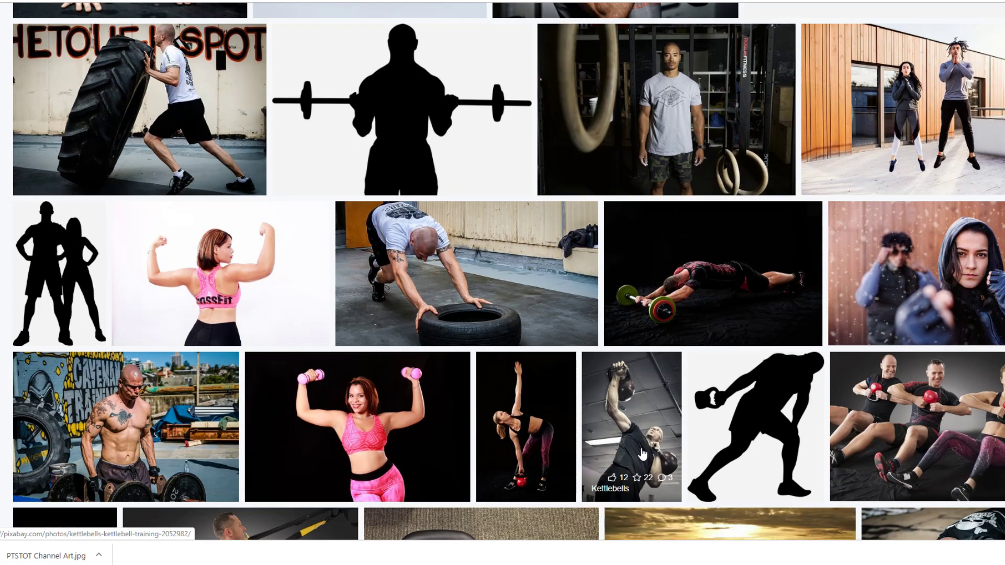
pyautogui.scroll(-3, 643, 455)
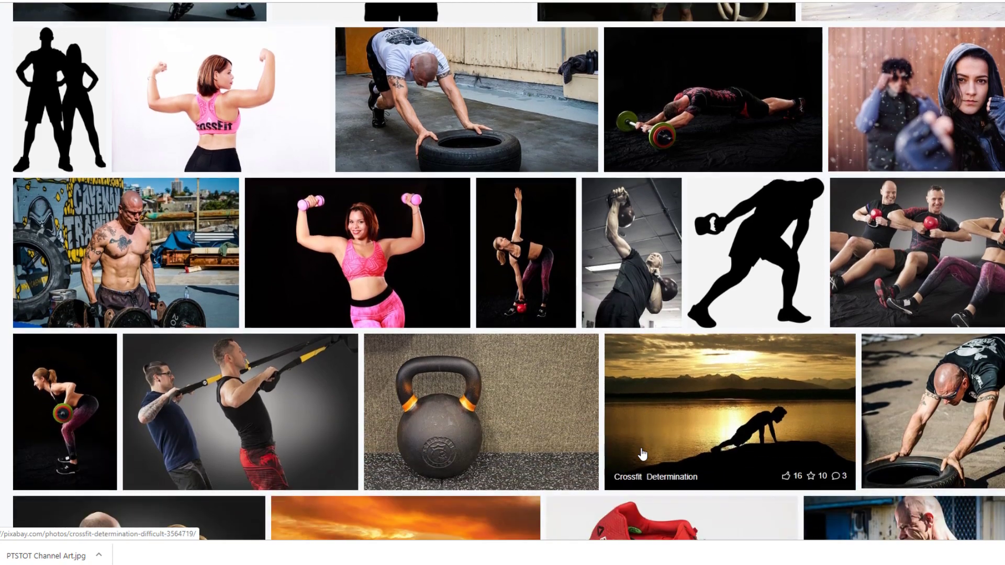
pyautogui.scroll(-3, 643, 454)
pyautogui.scroll(-2, 643, 454)
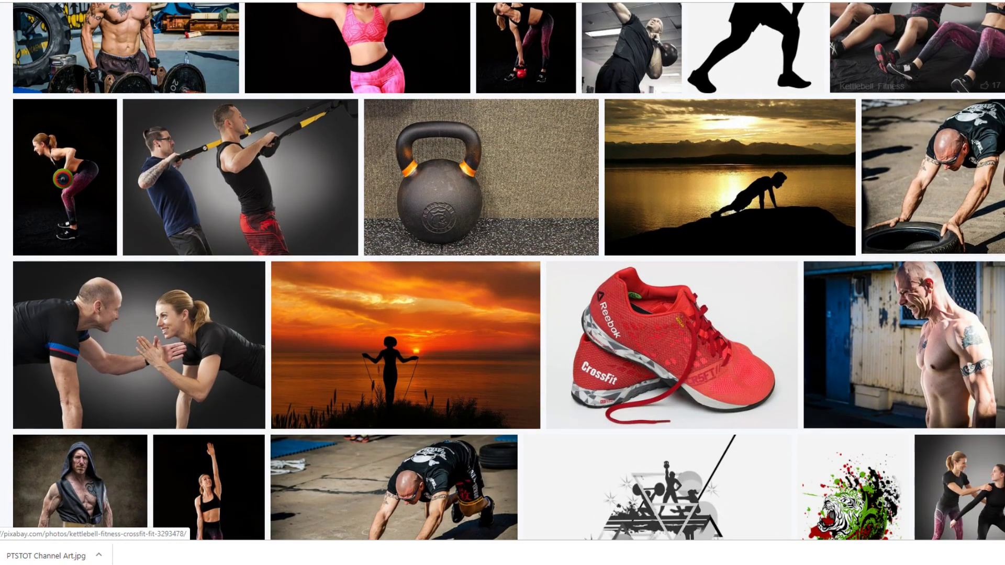
# - Switch back to YouTube, upload PTSTOT Channel Art.png and apply it as the channel art
pyautogui.hotkey('ctrl', 'Tab')
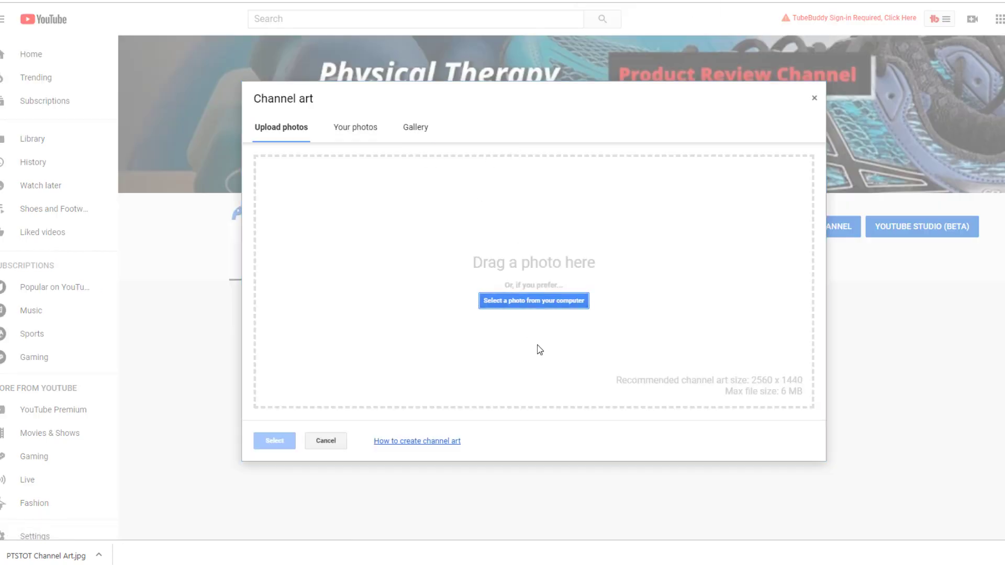
pyautogui.click(542, 297)
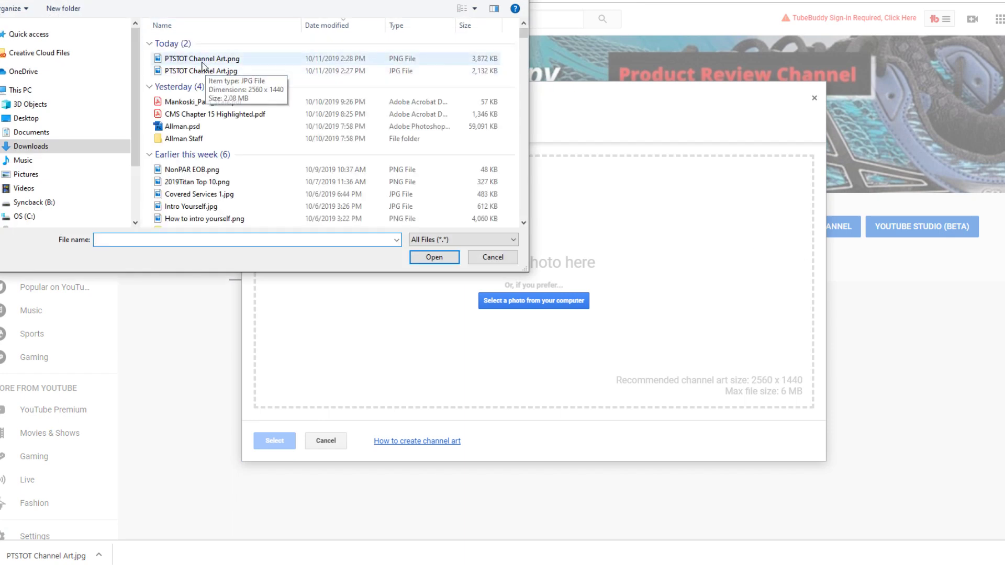
pyautogui.click(226, 59)
pyautogui.click(432, 257)
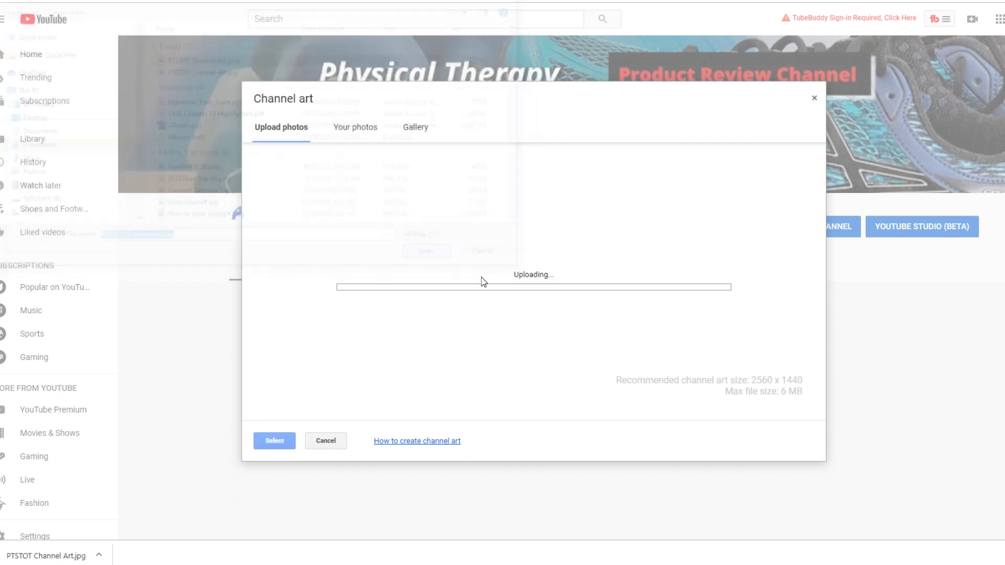
pyautogui.click(281, 448)
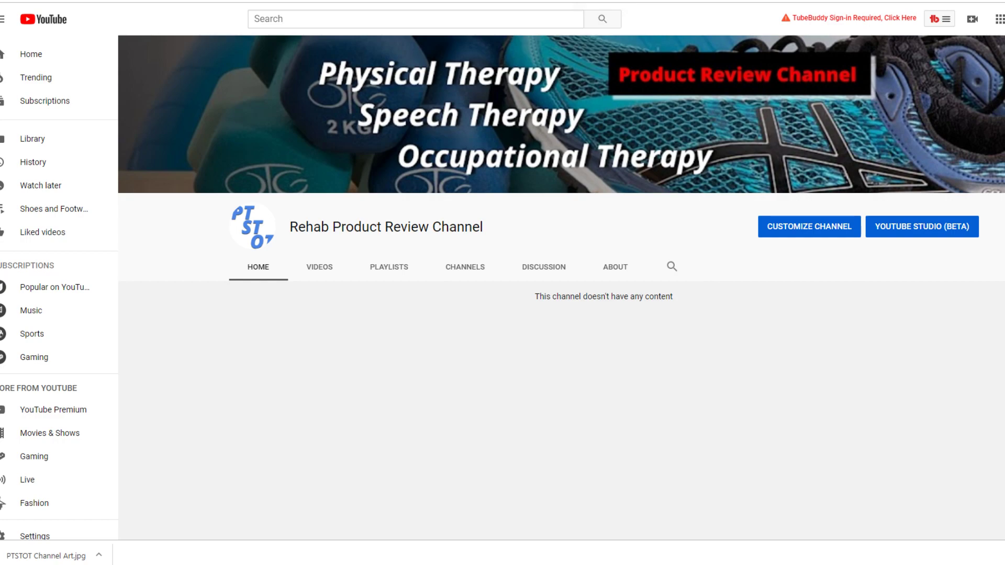
# - Switch to Flaticon and look through its best, premium and most popular icon packs
pyautogui.hotkey('ctrl', 'Tab')
pyautogui.hotkey('ctrl', 'Tab')
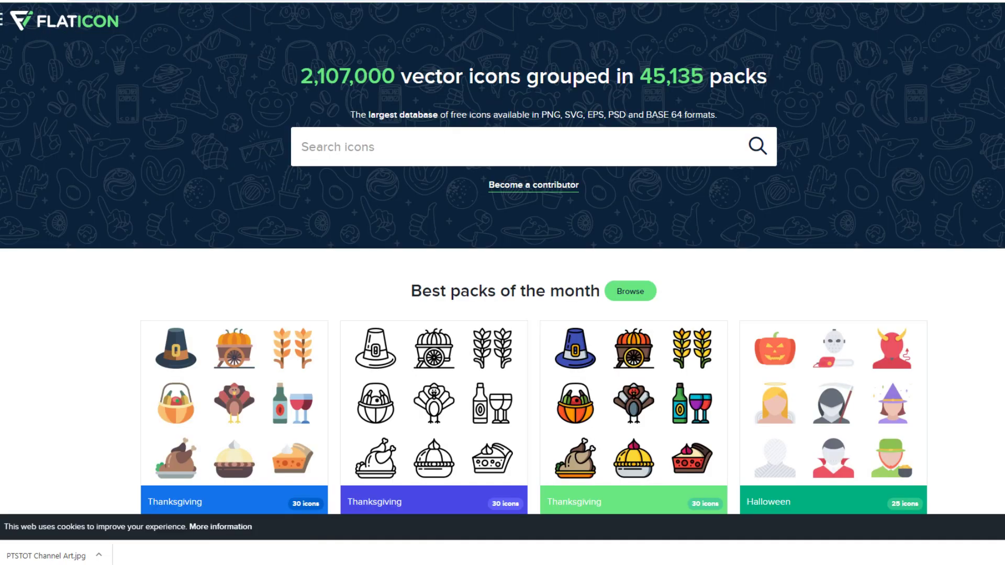
pyautogui.scroll(-8, 575, 422)
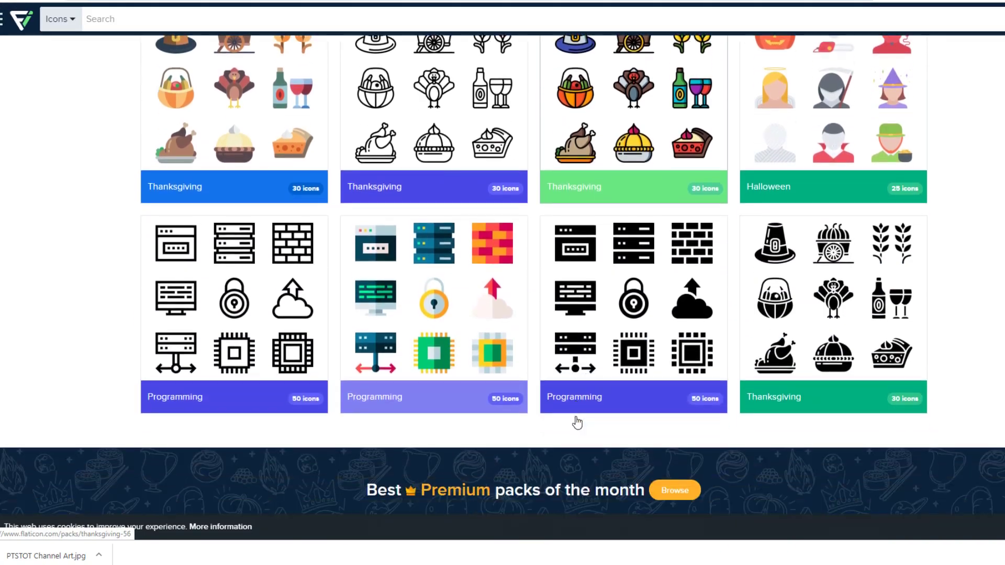
pyautogui.scroll(-15, 575, 422)
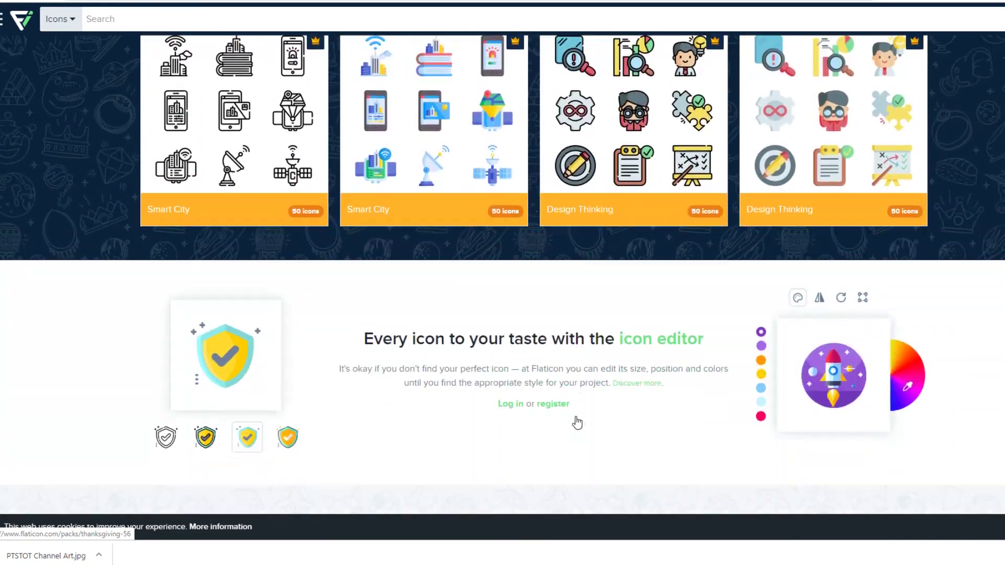
pyautogui.scroll(5, 577, 422)
pyautogui.scroll(-9, 577, 422)
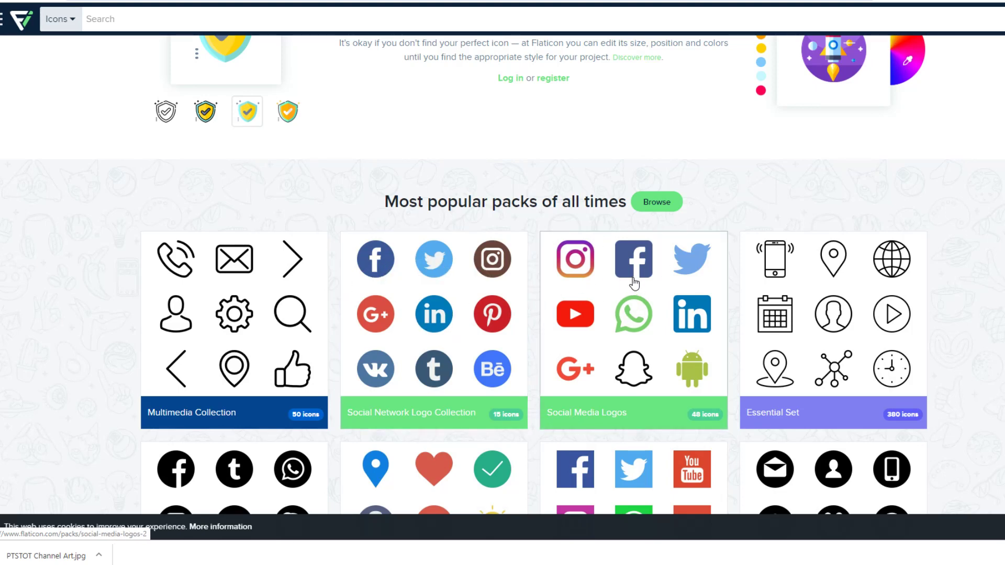
pyautogui.scroll(-3, 634, 282)
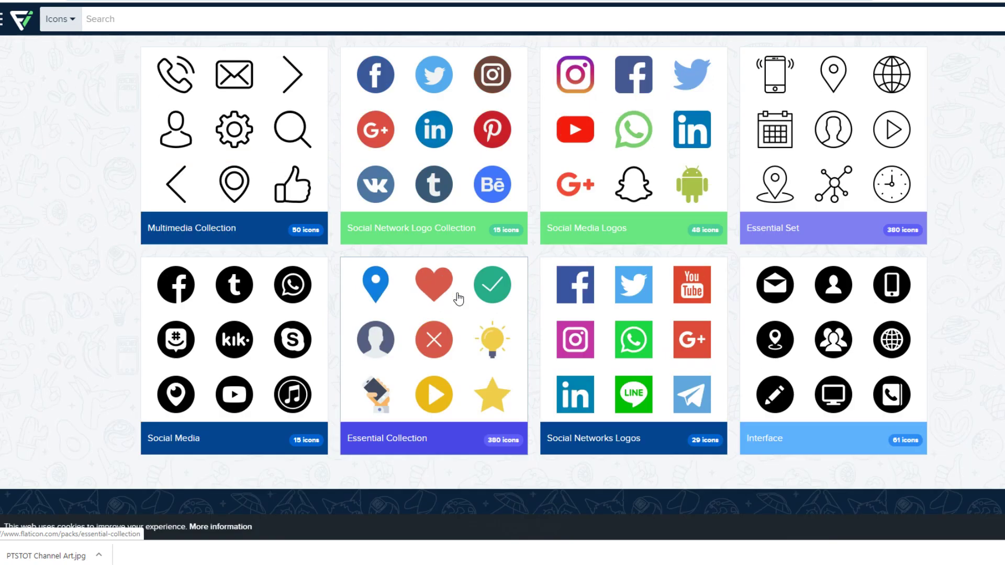
# - Search Flaticon for "numbers" and open the Numbers icon pack with the green circle icons
pyautogui.scroll(15, 459, 298)
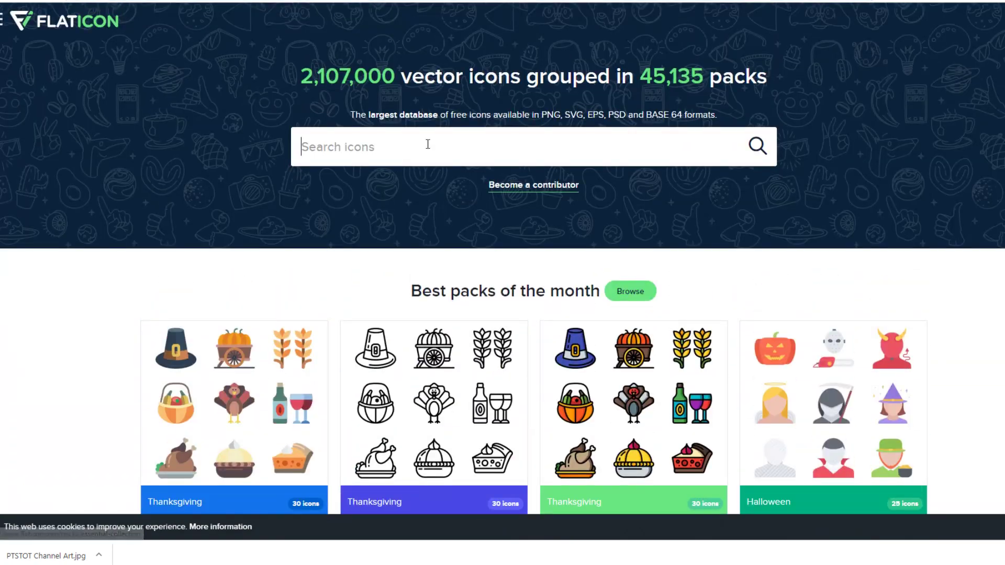
pyautogui.write('numbers')
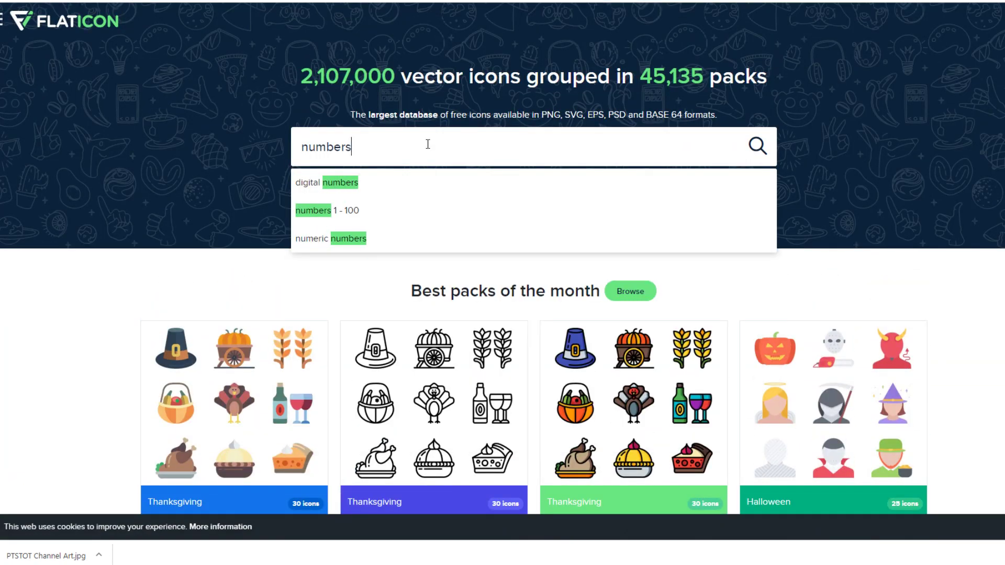
pyautogui.press('Return')
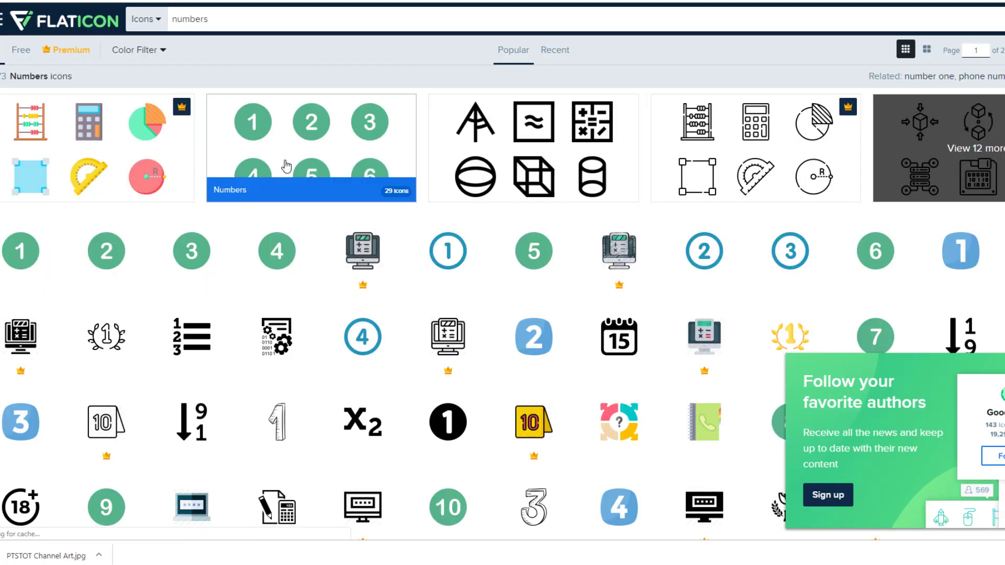
pyautogui.click(351, 161)
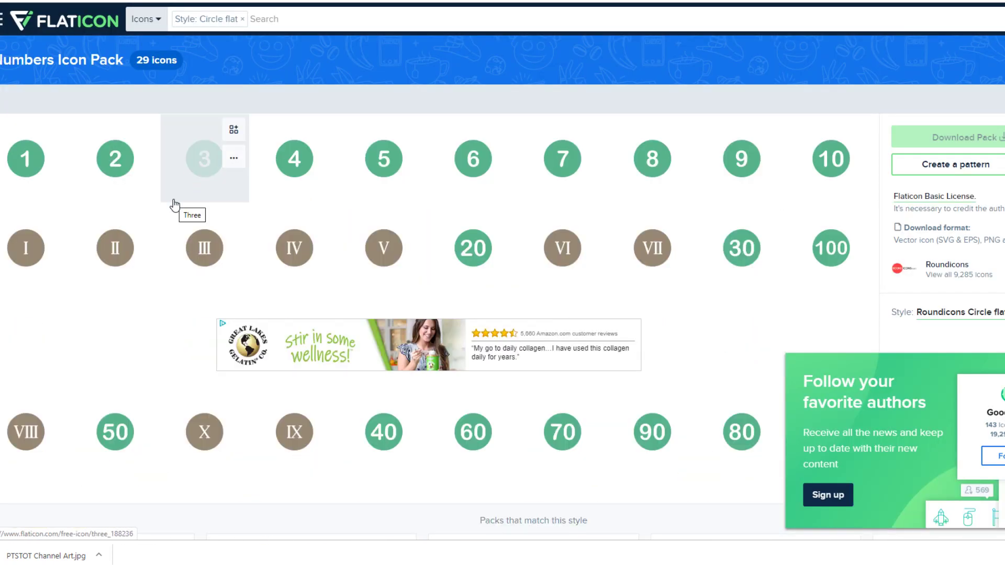
# - Switch to Pngtree and look through the PNG image, template and illustration categories on its home page
pyautogui.hotkey('ctrl', 'Tab')
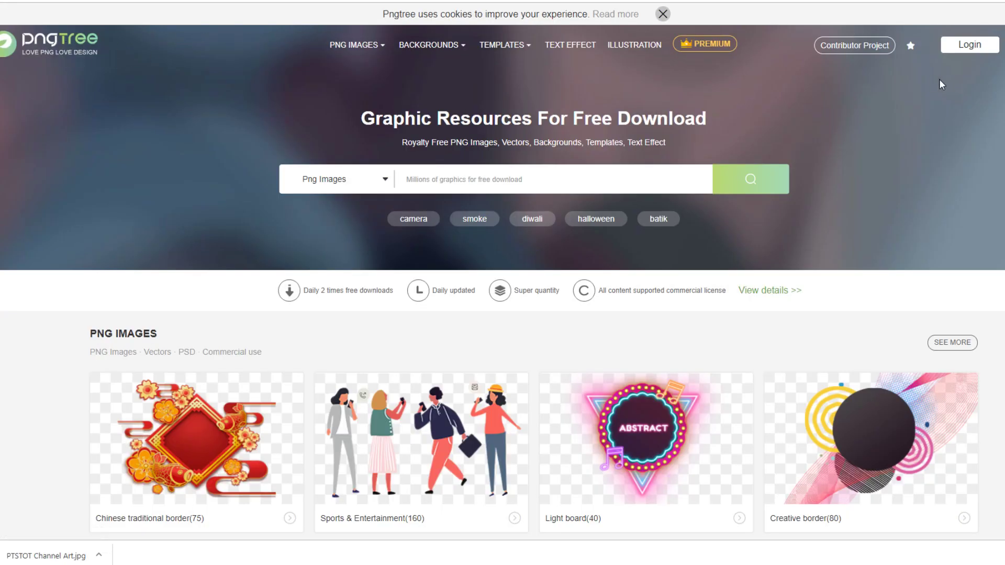
pyautogui.scroll(-7, 888, 239)
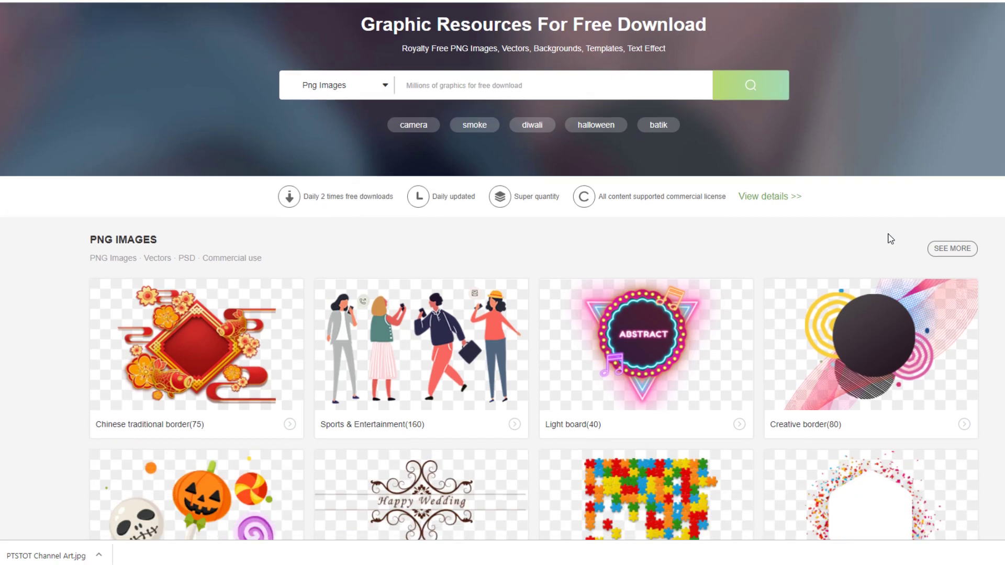
pyautogui.scroll(-6, 888, 238)
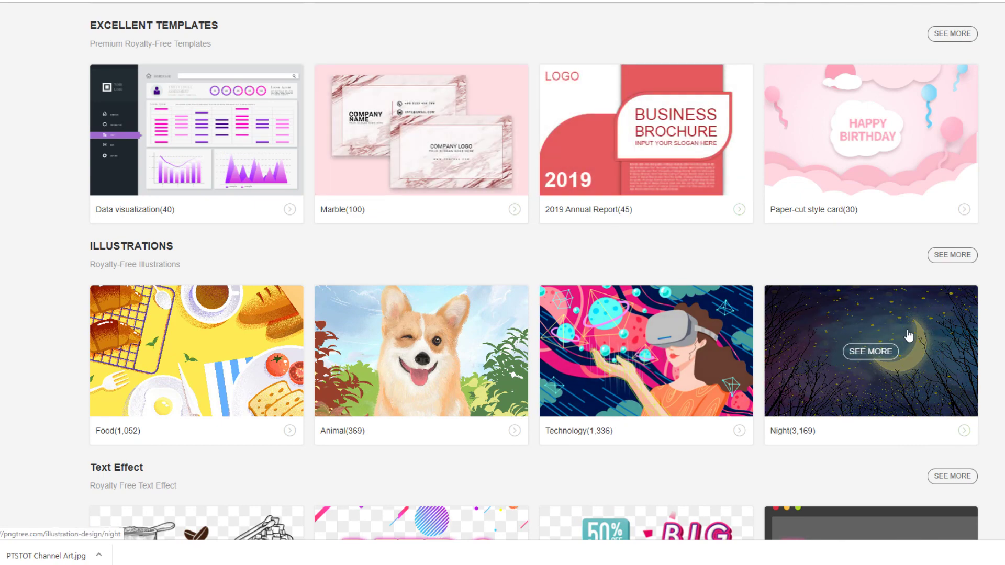
# - Search Pngtree's PNG images for "youtube" and look through the logo, icon and subscribe button graphics
pyautogui.scroll(13, 909, 337)
pyautogui.click(537, 176)
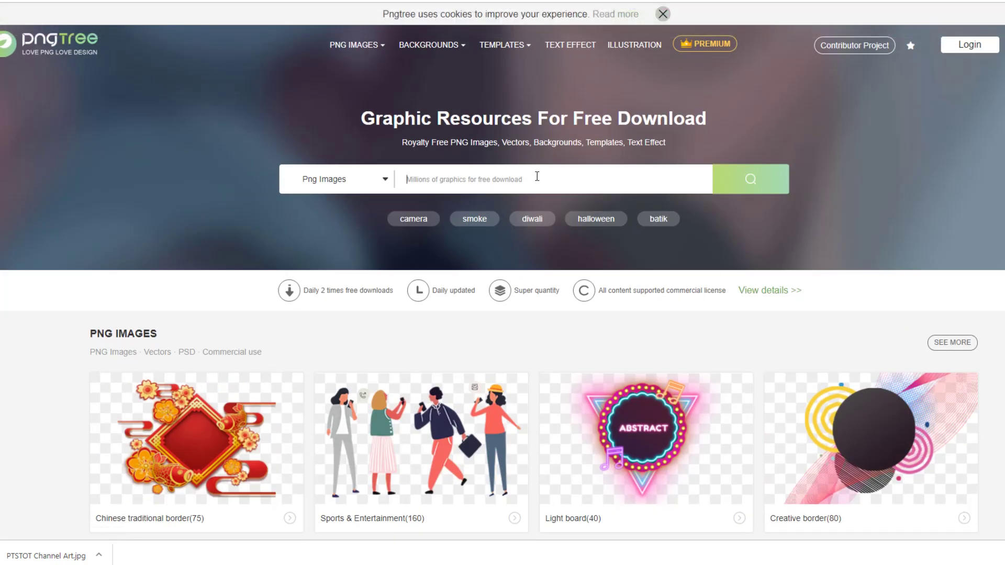
pyautogui.write('youtube')
pyautogui.press('Return')
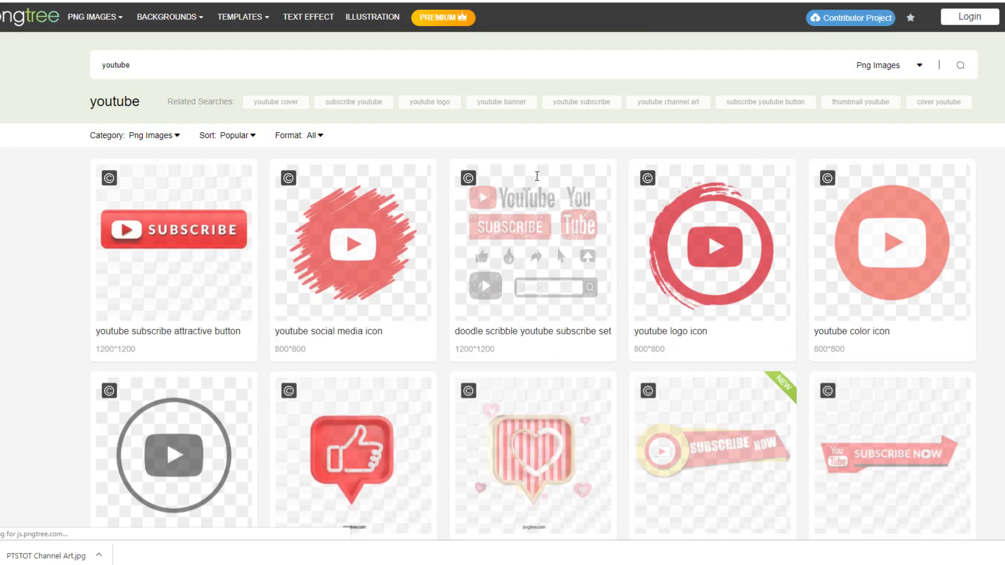
pyautogui.moveTo(693, 253)
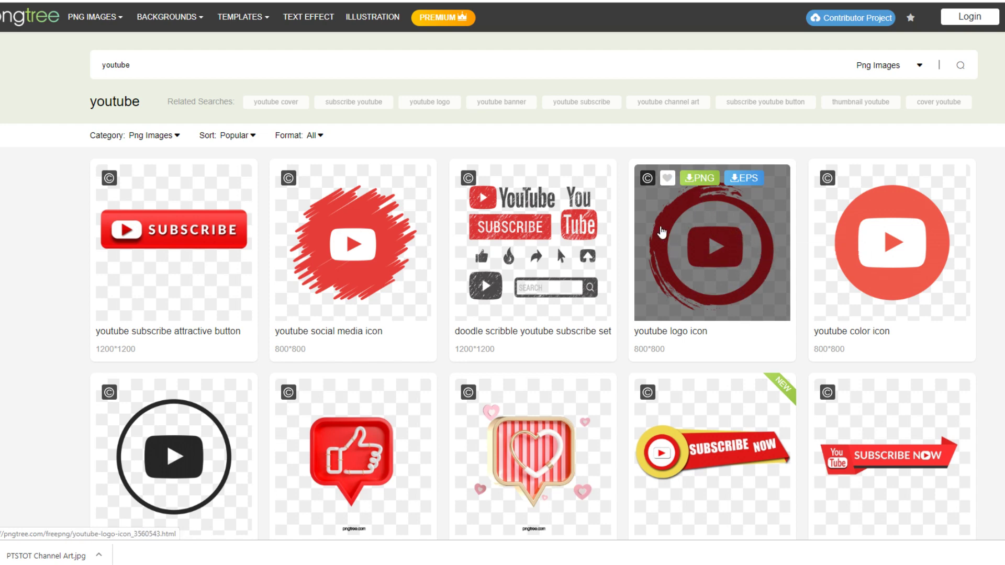
pyautogui.scroll(-10, 890, 246)
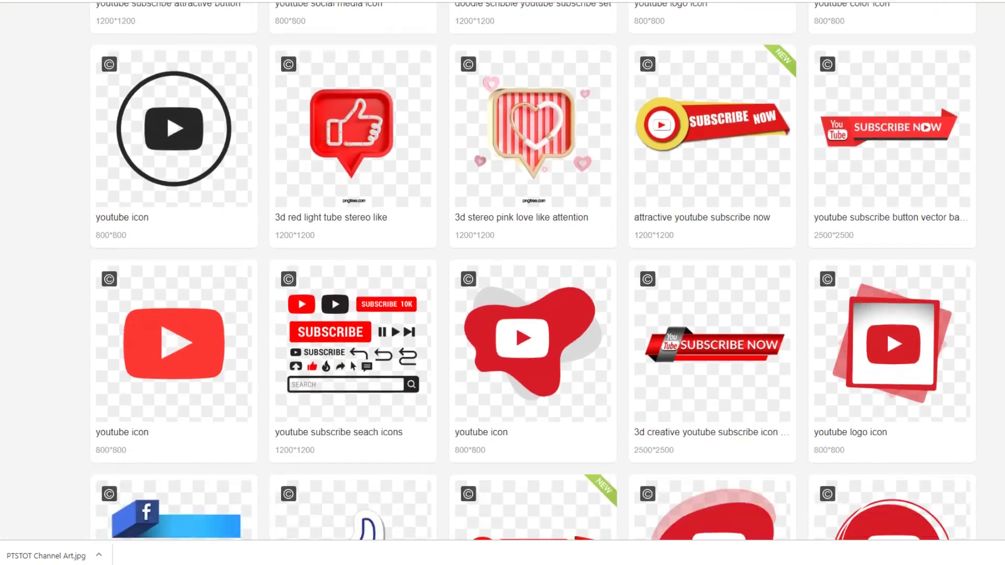
pyautogui.scroll(-12, 533, 271)
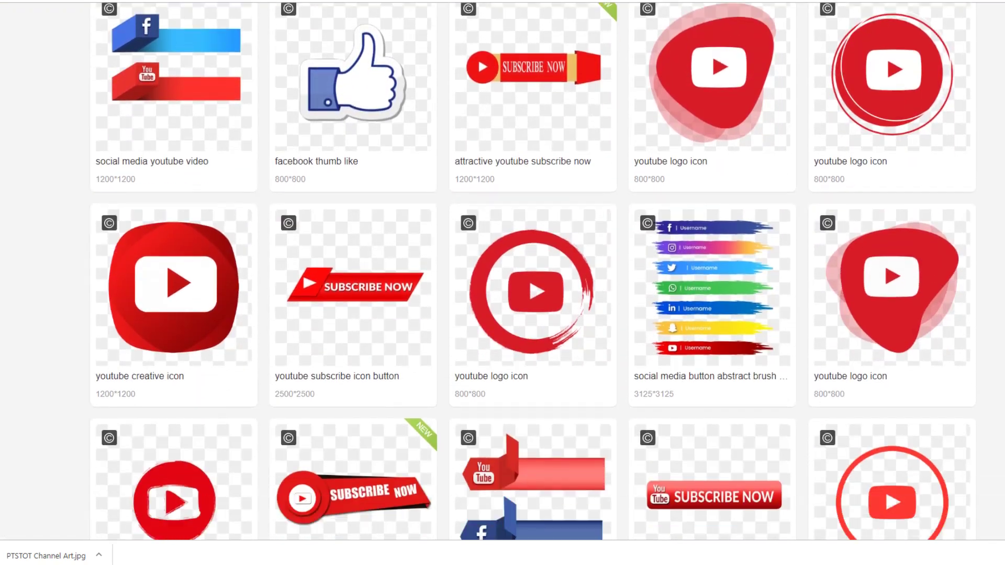
pyautogui.scroll(7, 533, 271)
pyautogui.scroll(5, 532, 272)
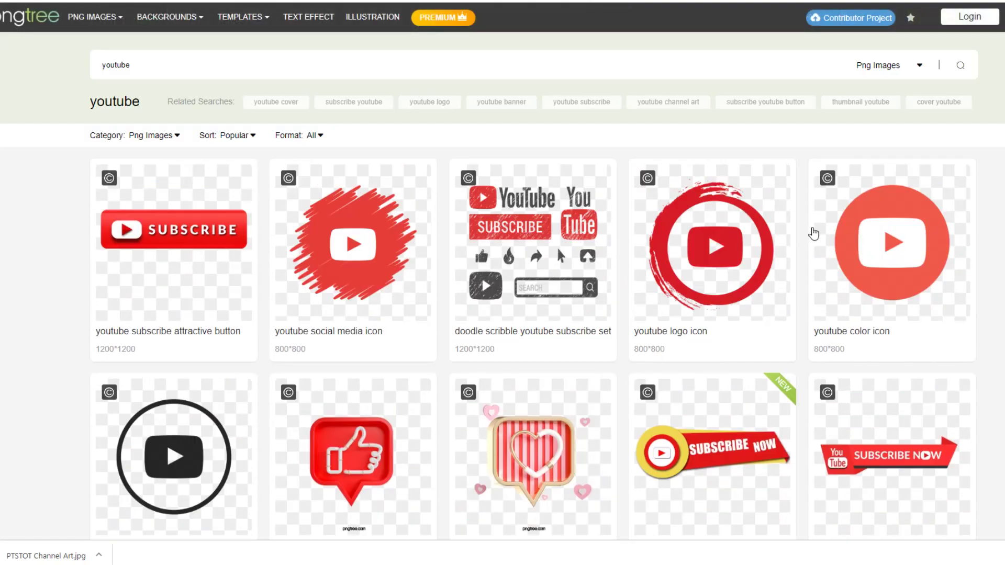
# - Replace the search term with "fitness" and run the PNG image search
pyautogui.click(257, 70)
pyautogui.doubleClick(303, 68)
pyautogui.write('fitness')
pyautogui.press('Return')
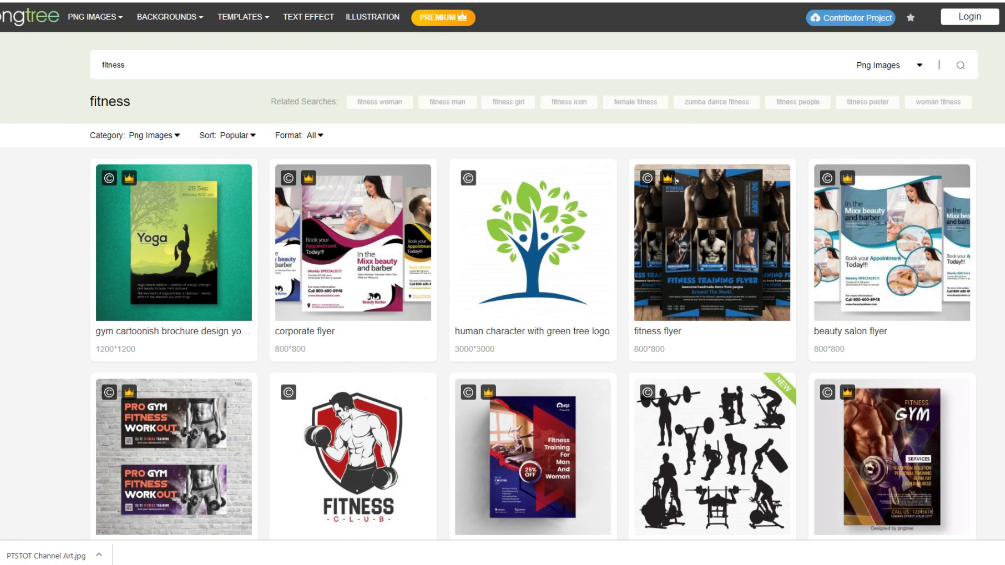
# - Examine the fitness results for logos, silhouettes, icons and posters suitable for the channel's graphics
pyautogui.moveTo(895, 218)
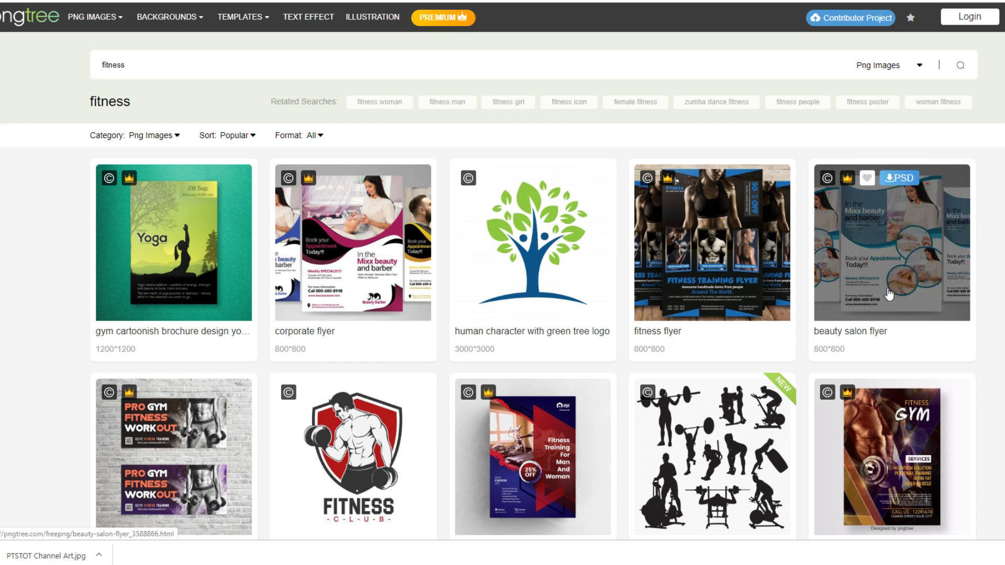
pyautogui.scroll(-3, 675, 181)
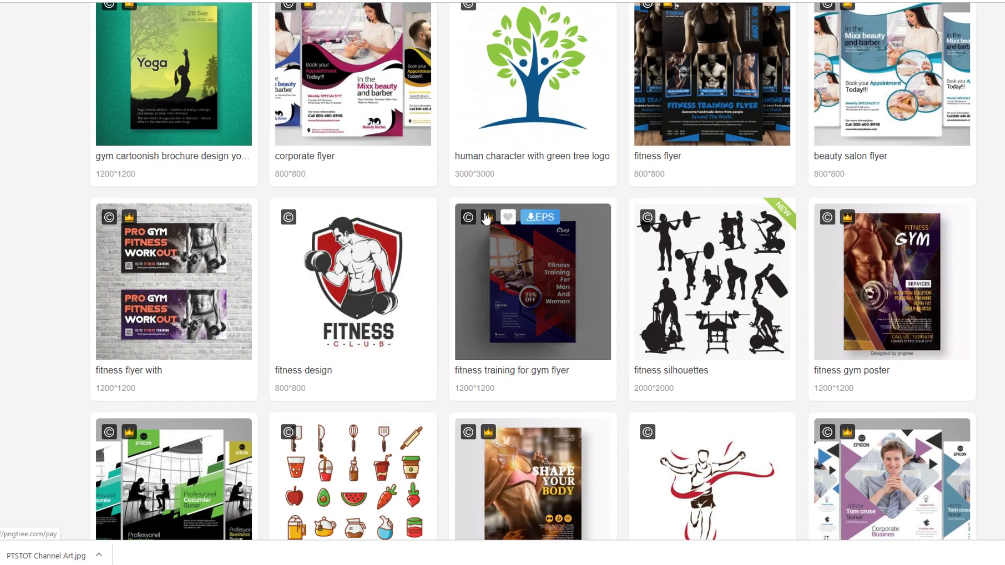
pyautogui.scroll(-4, 361, 344)
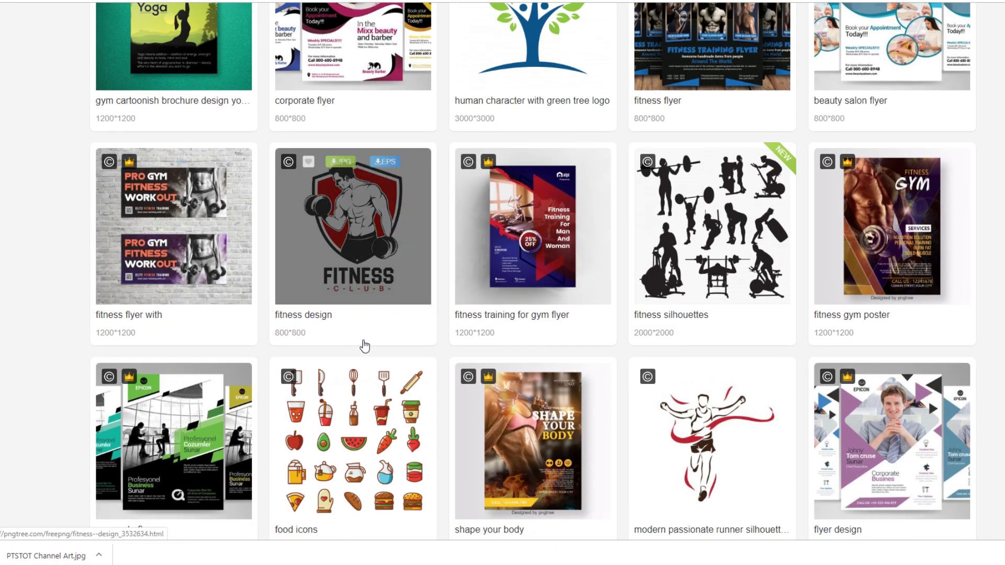
pyautogui.scroll(-2, 413, 351)
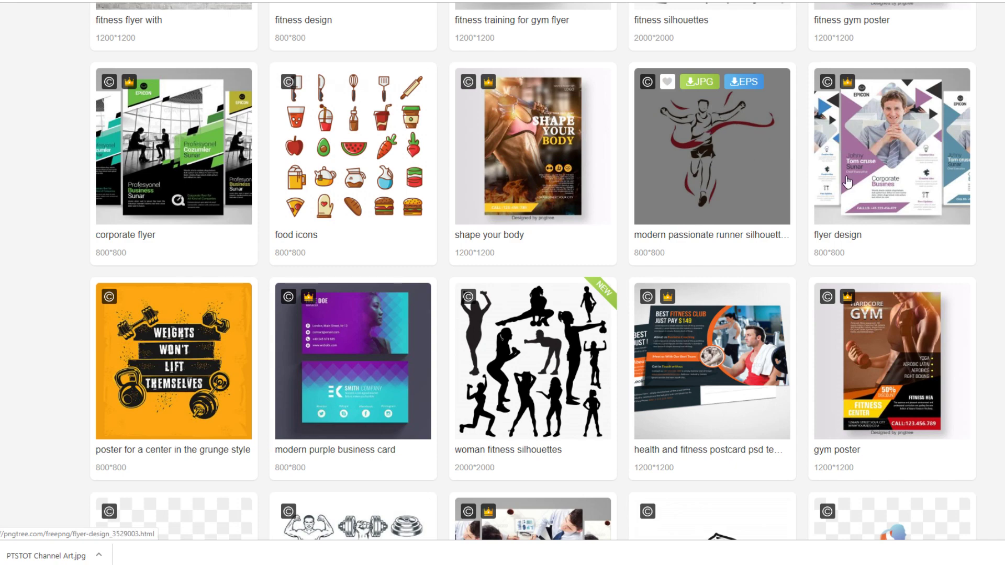
pyautogui.scroll(-5, 890, 220)
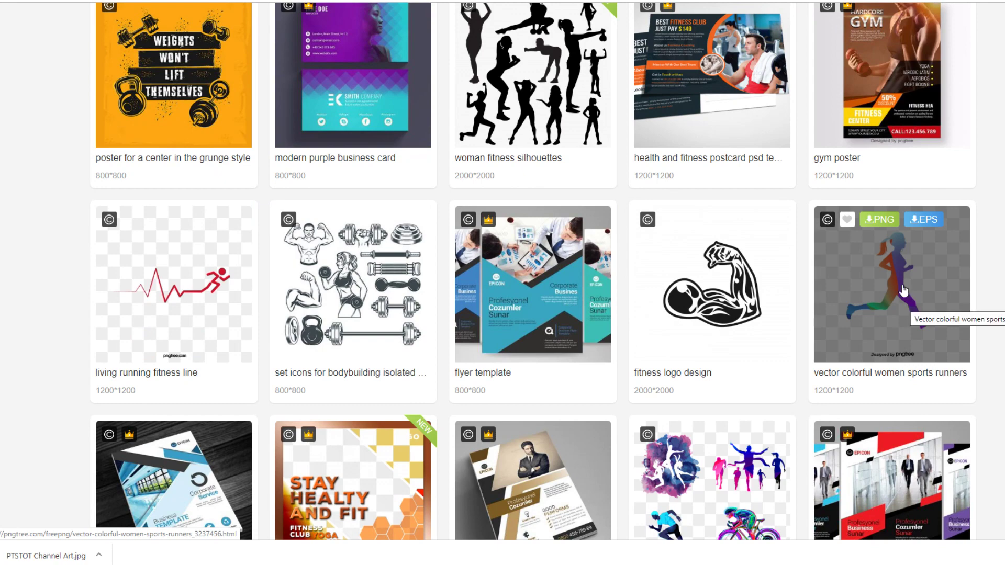
pyautogui.scroll(-2, 903, 279)
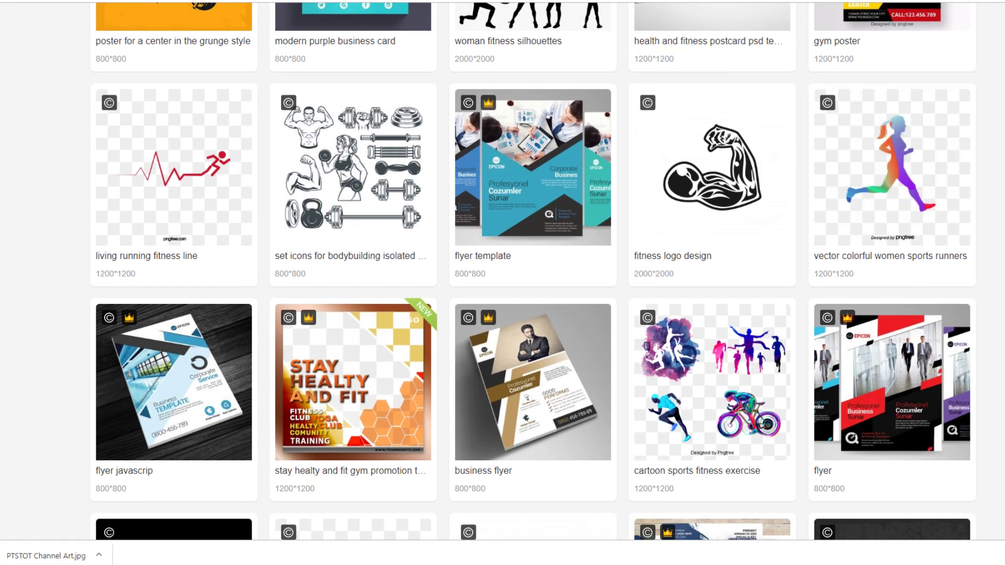
pyautogui.scroll(-6, 502, 283)
pyautogui.scroll(-1, 503, 283)
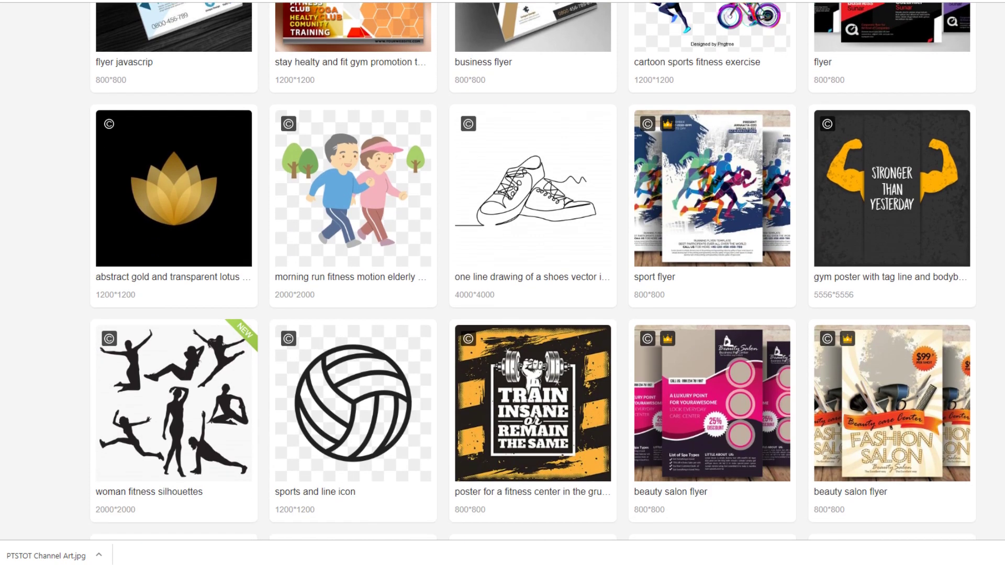